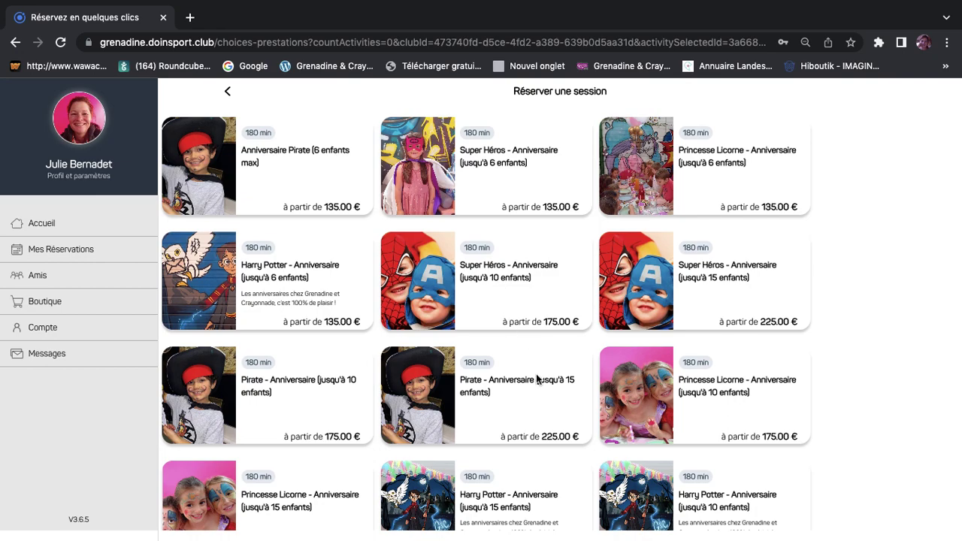
# Open the Princesse Licorne (up to 10 children) booking and check 4 and 5 February slots
pyautogui.click(702, 404)
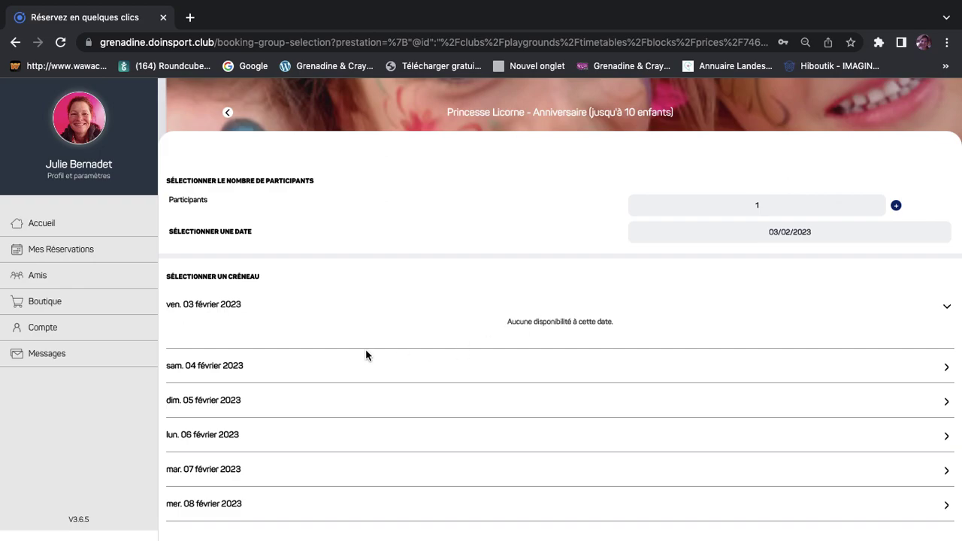
pyautogui.click(251, 374)
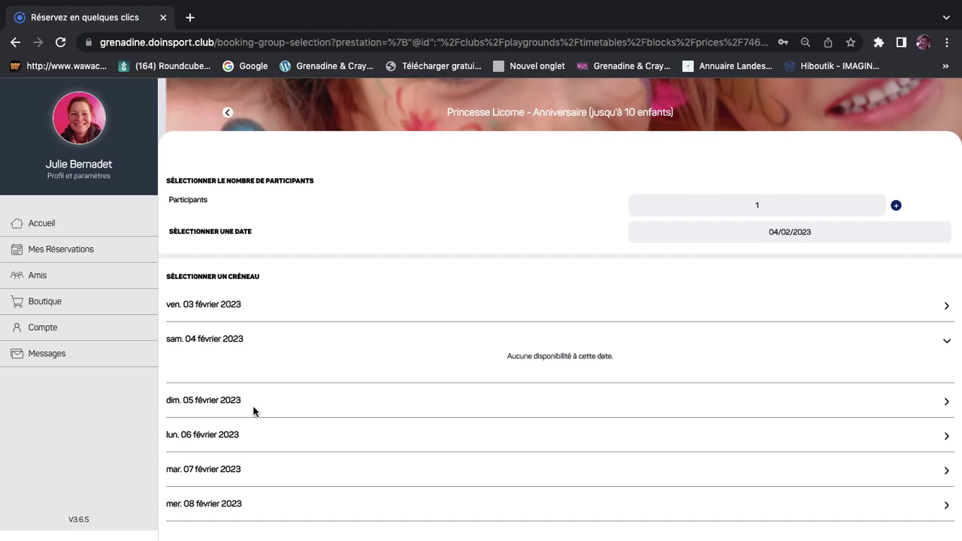
pyautogui.click(262, 397)
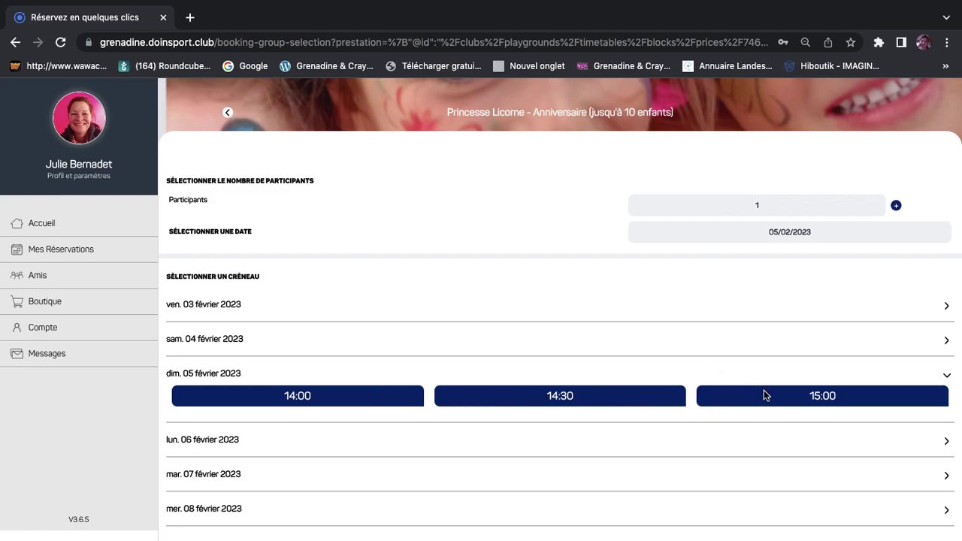
# Recheck Saturday 4 February, then check Wednesday 8 February, which has no availability
pyautogui.click(340, 339)
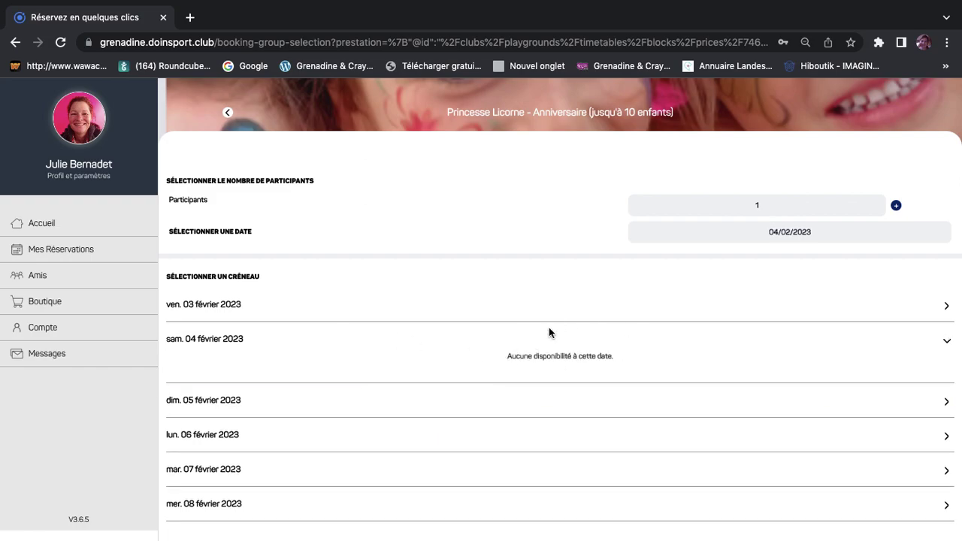
pyautogui.scroll(-1, 591, 364)
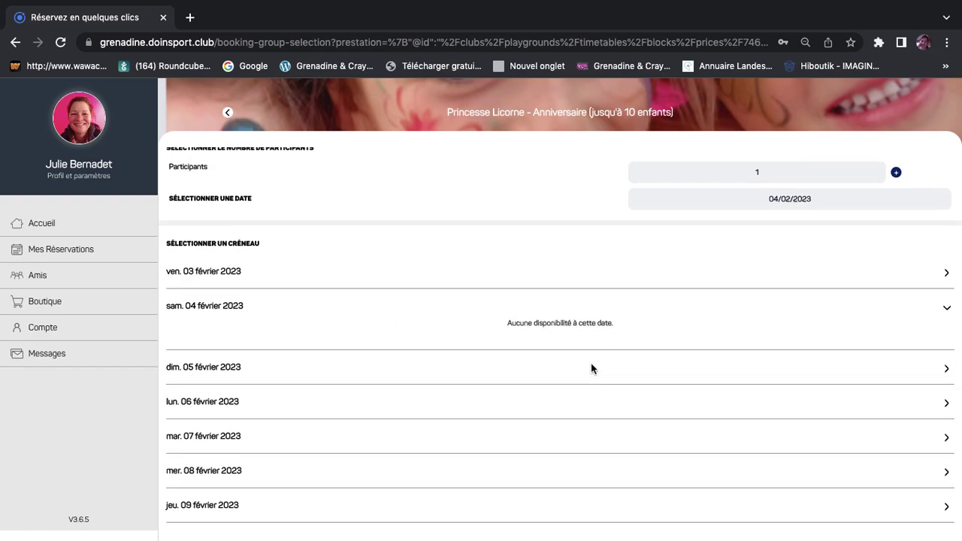
pyautogui.click(312, 472)
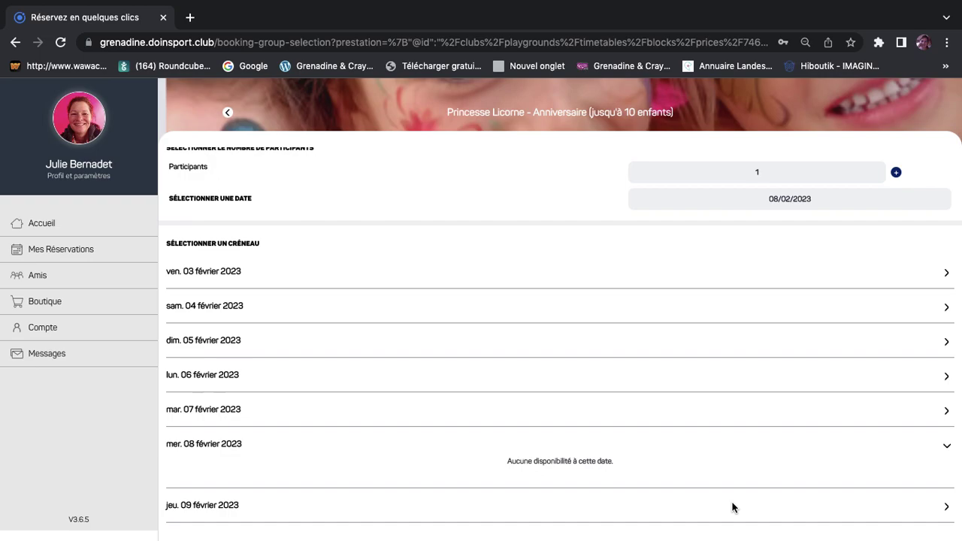
pyautogui.scroll(2, 725, 406)
pyautogui.click(784, 199)
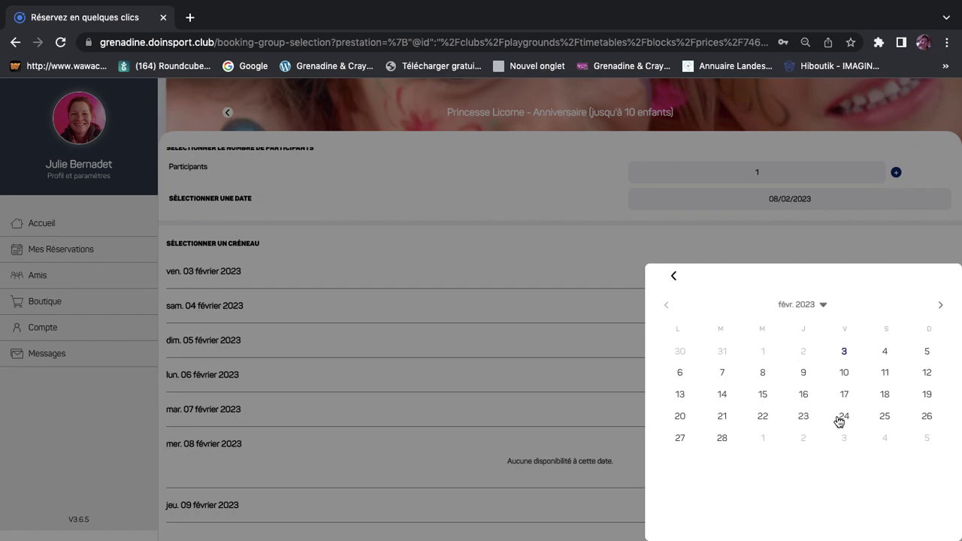
# Try 12 March 2023, then 11 February 2023 as the booking date
pyautogui.click(941, 305)
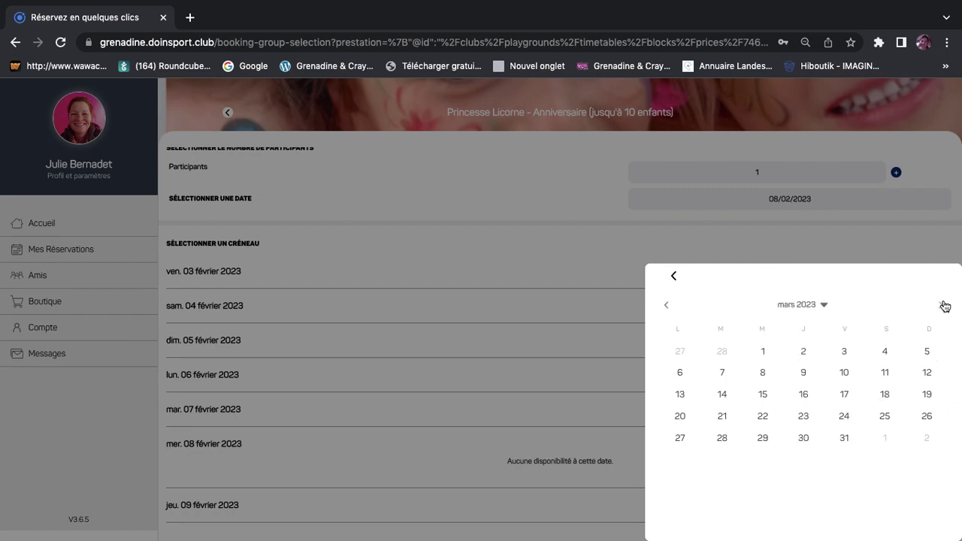
pyautogui.click(927, 372)
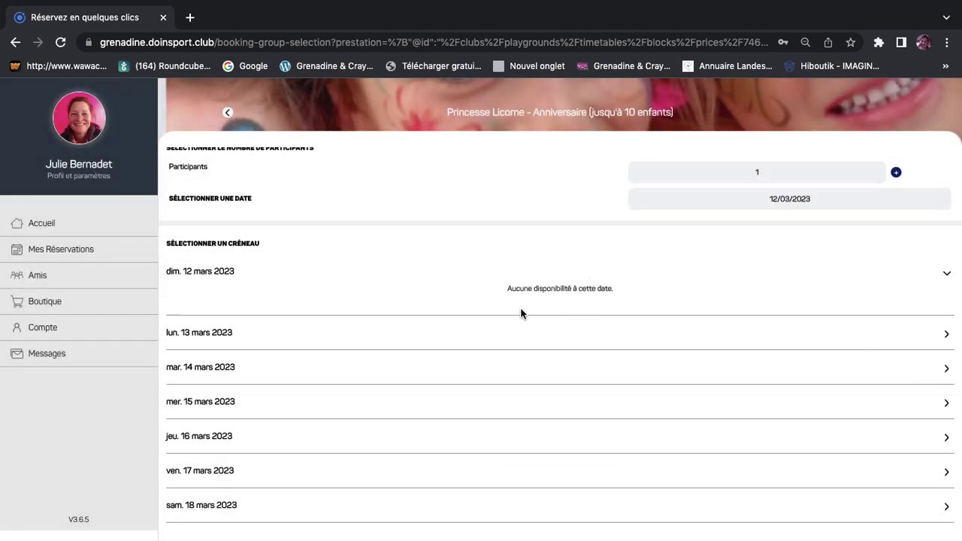
pyautogui.scroll(1, 549, 293)
pyautogui.click(738, 233)
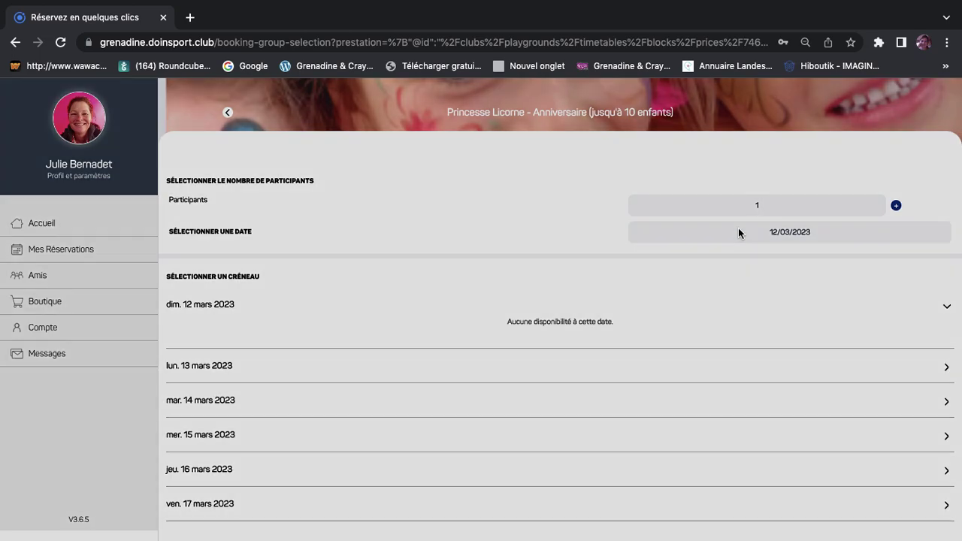
pyautogui.click(880, 369)
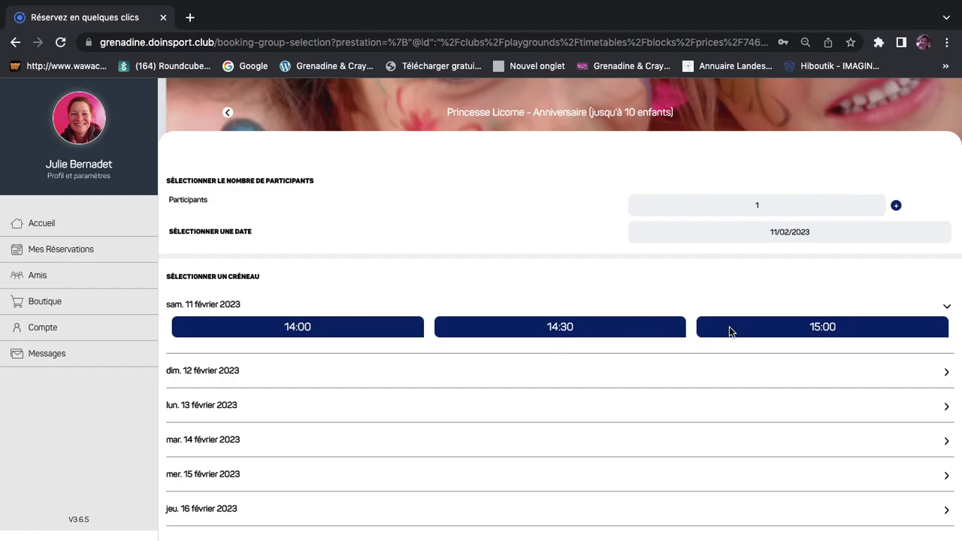
# Jump the calendar to May 2023 and set the booking date to 10 May
pyautogui.click(843, 234)
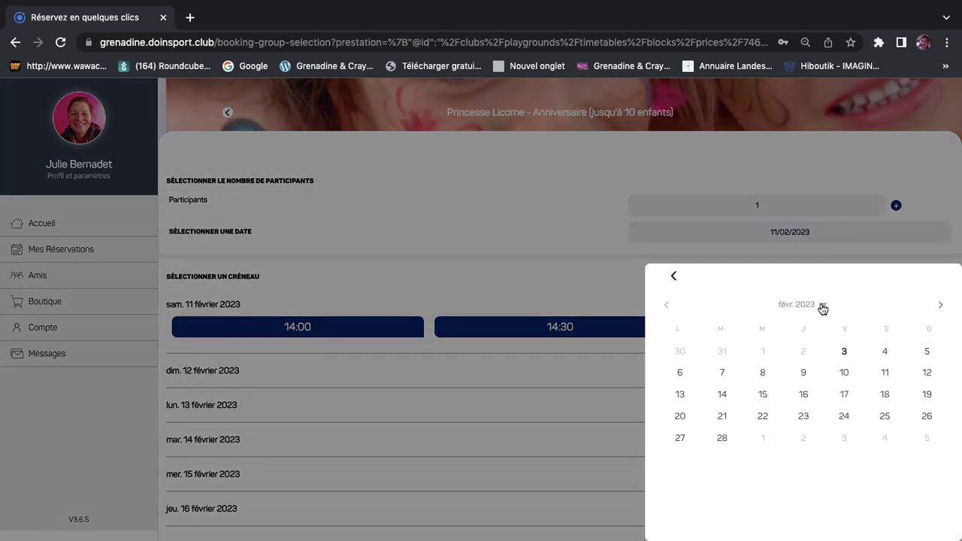
pyautogui.click(824, 306)
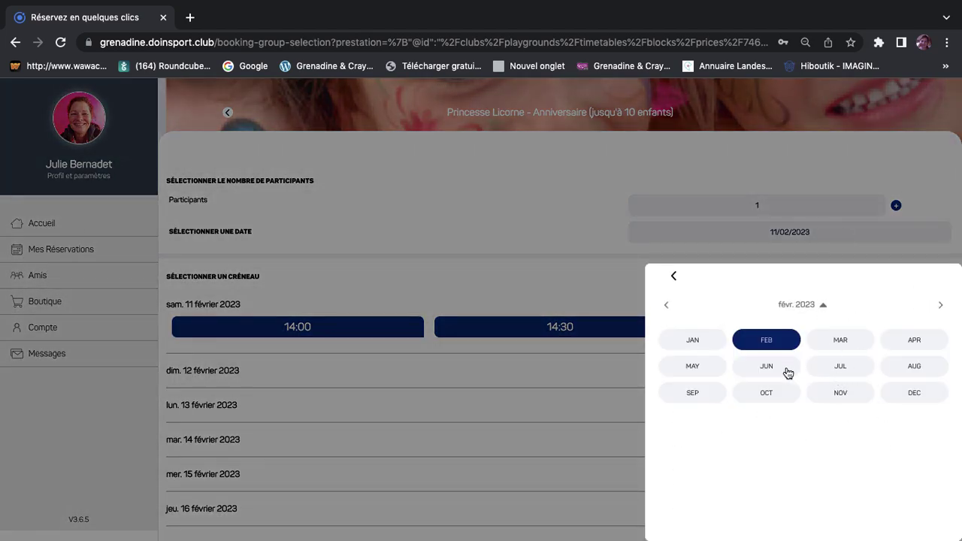
pyautogui.click(693, 368)
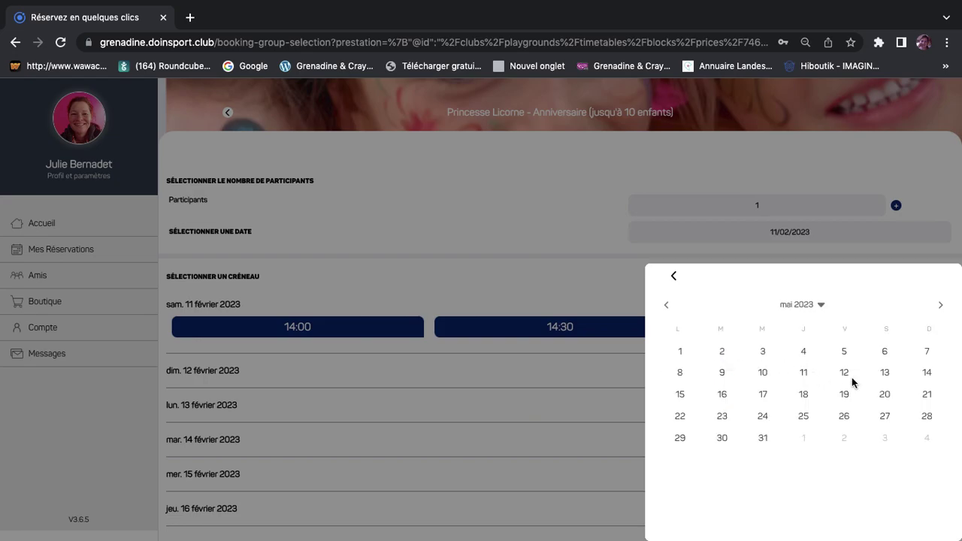
pyautogui.click(764, 372)
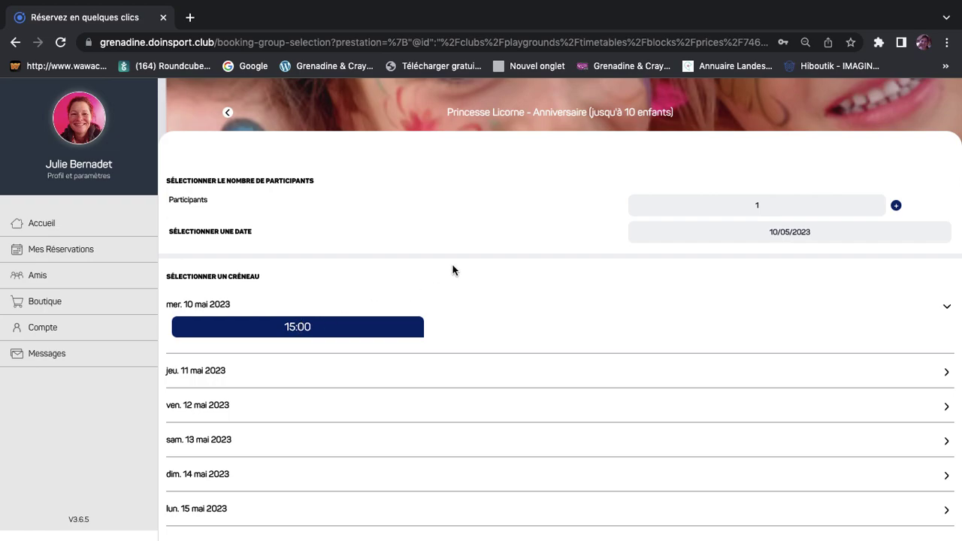
# Book the 10 May 15:00 slot, enter the child's first name and date 02/09/2017, and validate
pyautogui.click(293, 326)
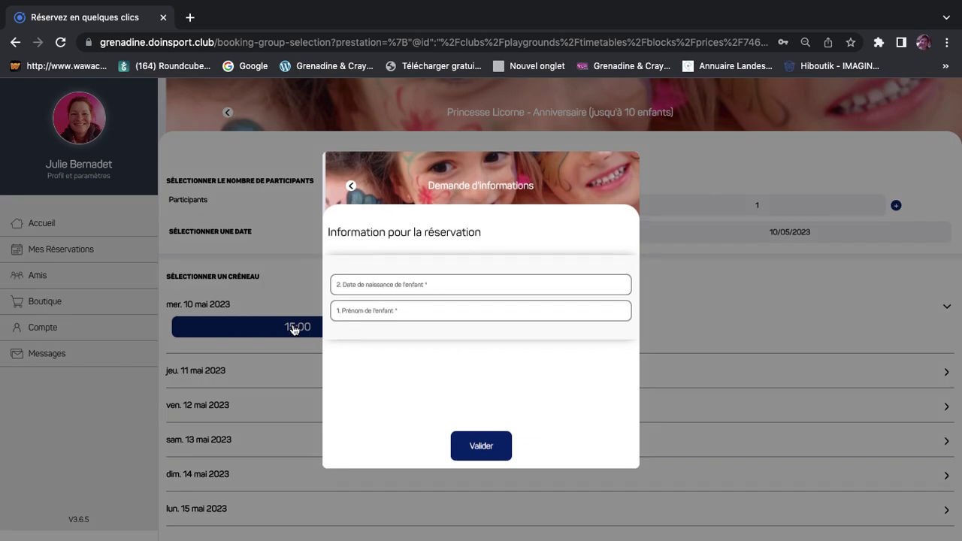
pyautogui.click(370, 310)
pyautogui.write('Lilou')
pyautogui.write('0')
pyautogui.write('2/09')
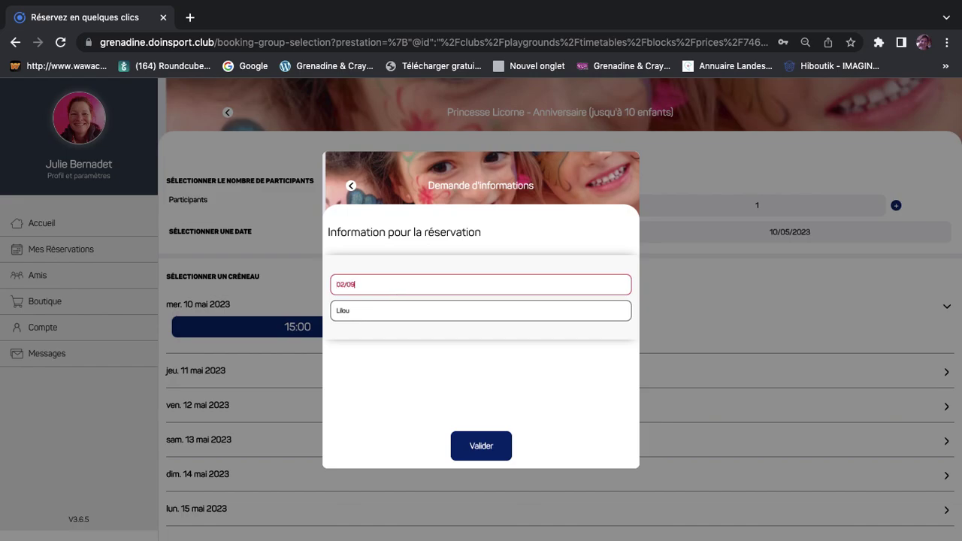
pyautogui.write('/200')
pyautogui.press('BackSpace')
pyautogui.write('17')
pyautogui.click(488, 447)
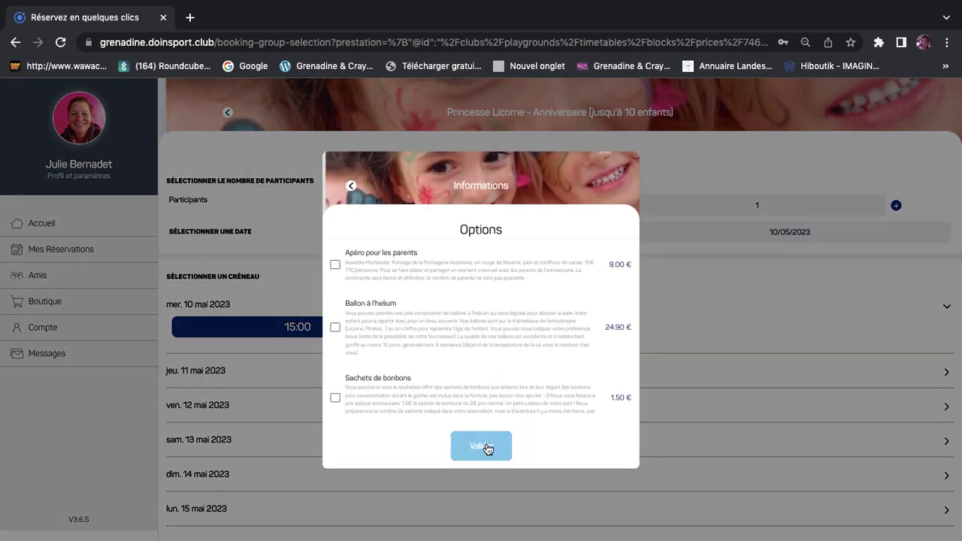
# Add the Maquillage de groupe and Pop corn à partager options and validate
pyautogui.scroll(-5, 421, 339)
pyautogui.scroll(-3, 419, 345)
pyautogui.scroll(3, 419, 345)
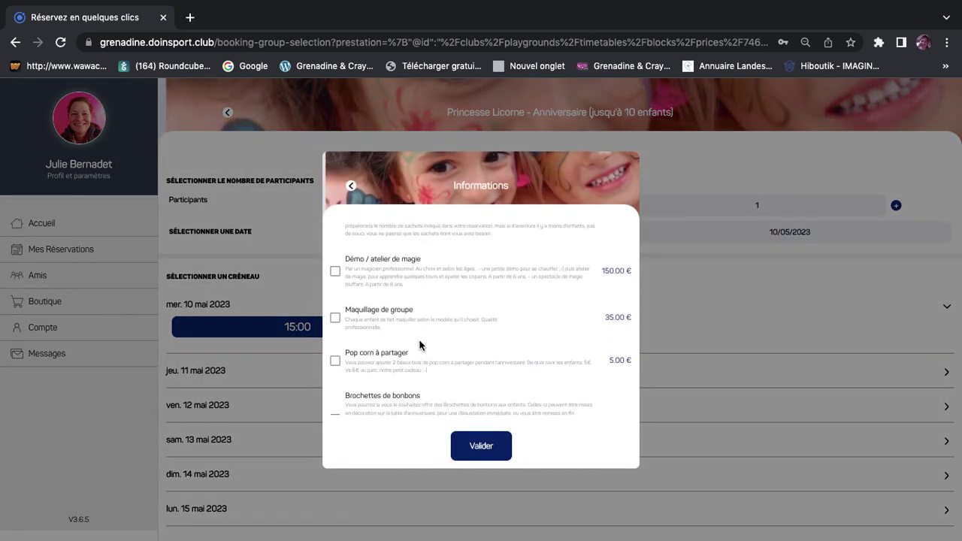
pyautogui.click(335, 318)
pyautogui.click(336, 362)
pyautogui.scroll(-3, 373, 361)
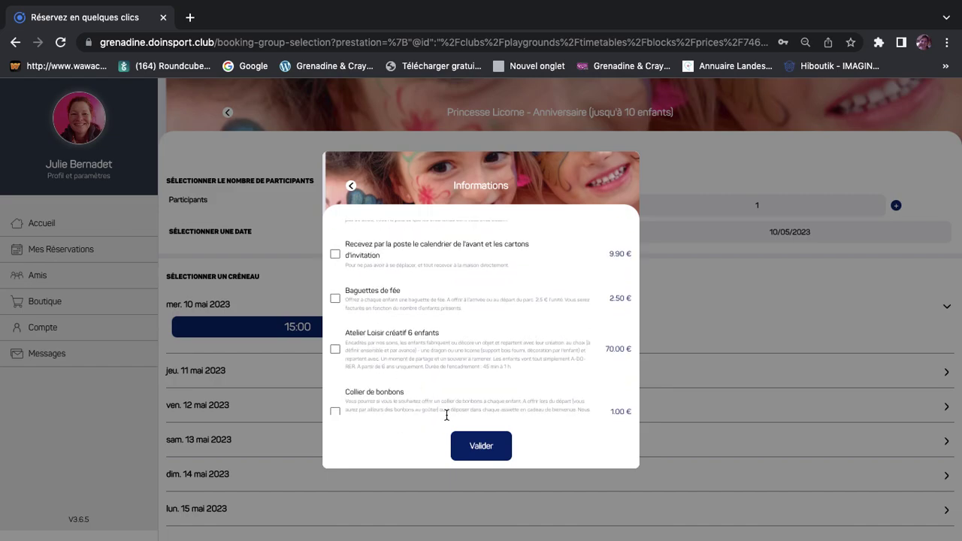
pyautogui.scroll(4, 500, 310)
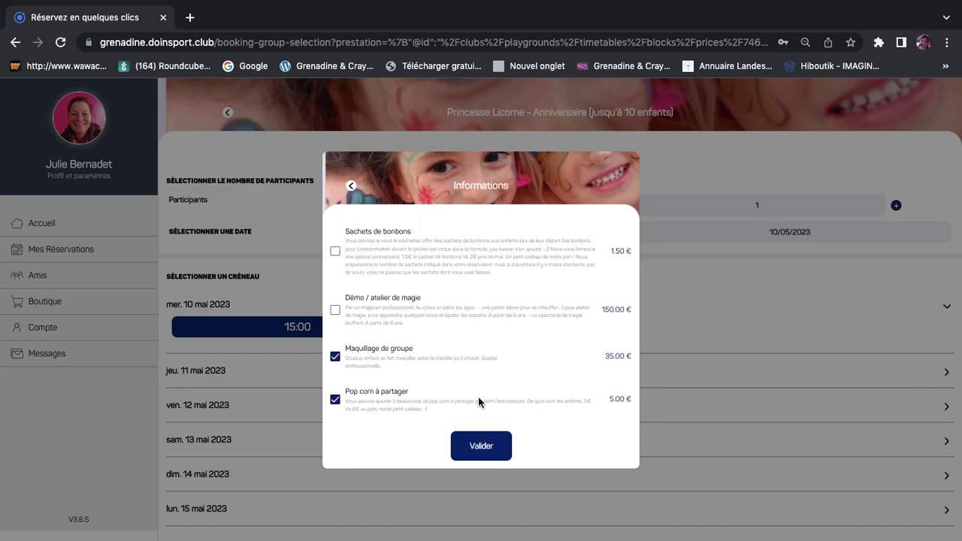
pyautogui.click(489, 452)
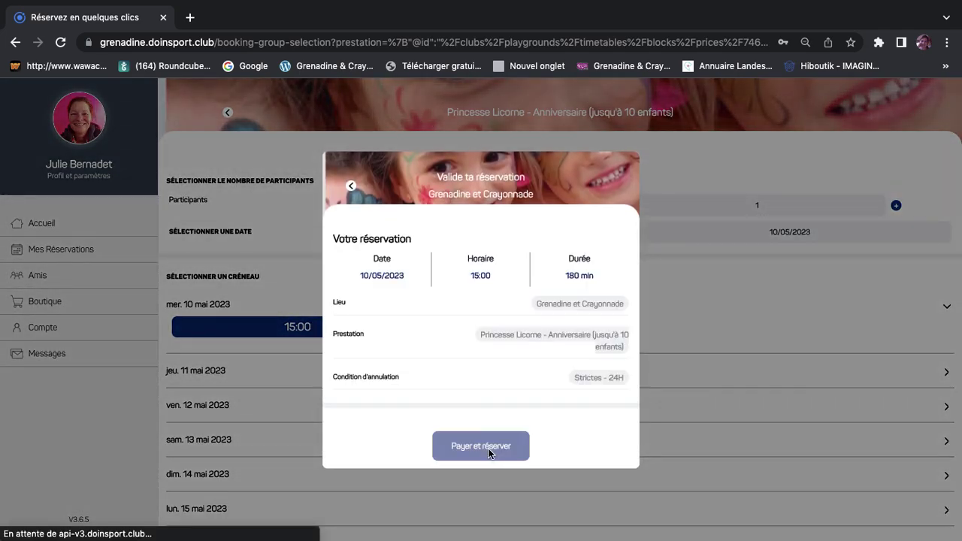
# Review the 50.00 € price detail and card number field, then close the payment summary
pyautogui.scroll(-2, 553, 374)
pyautogui.scroll(-2, 552, 373)
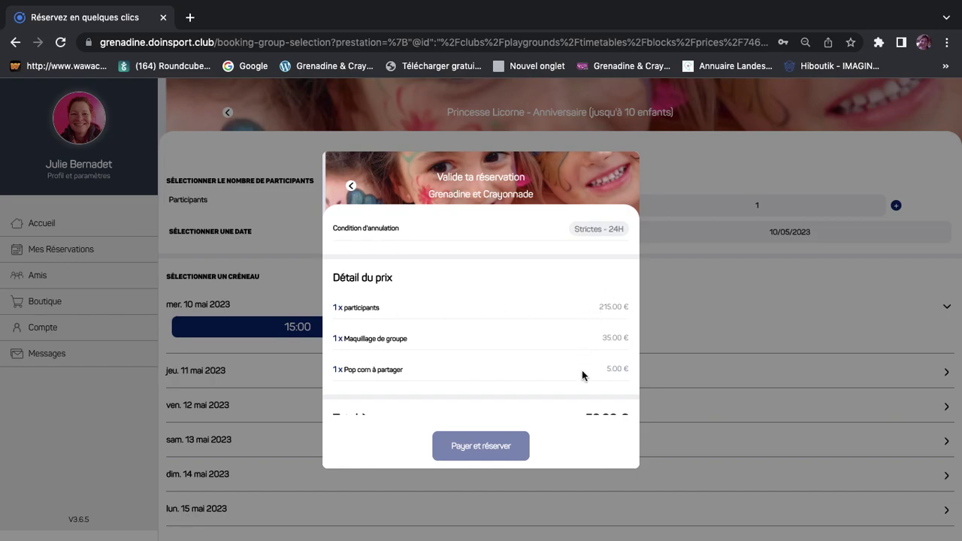
pyautogui.scroll(-1, 584, 377)
pyautogui.scroll(-3, 584, 377)
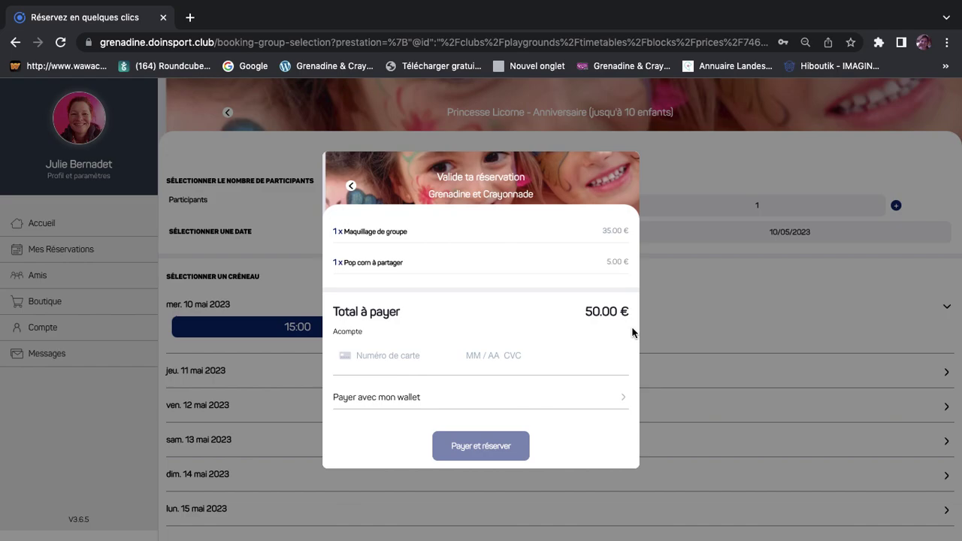
pyautogui.scroll(-2, 586, 323)
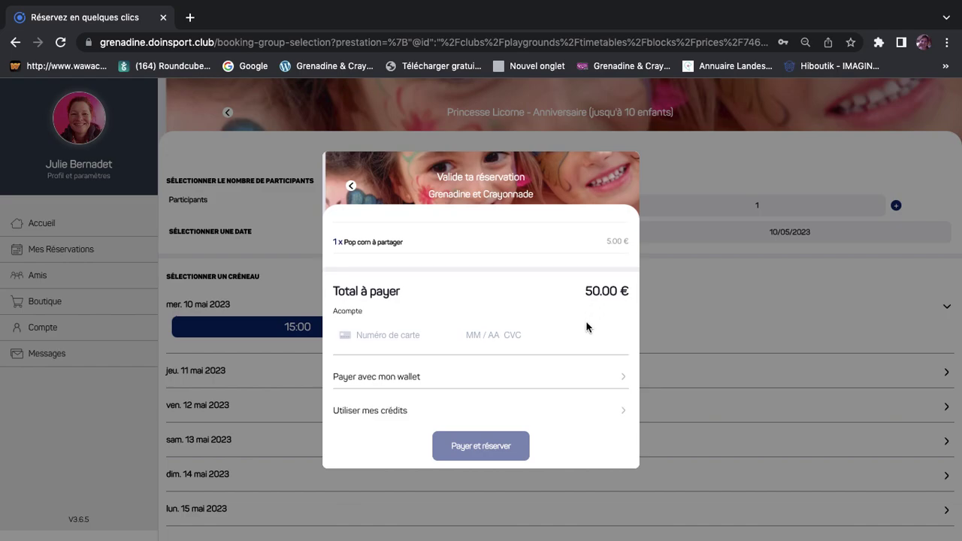
pyautogui.scroll(3, 586, 327)
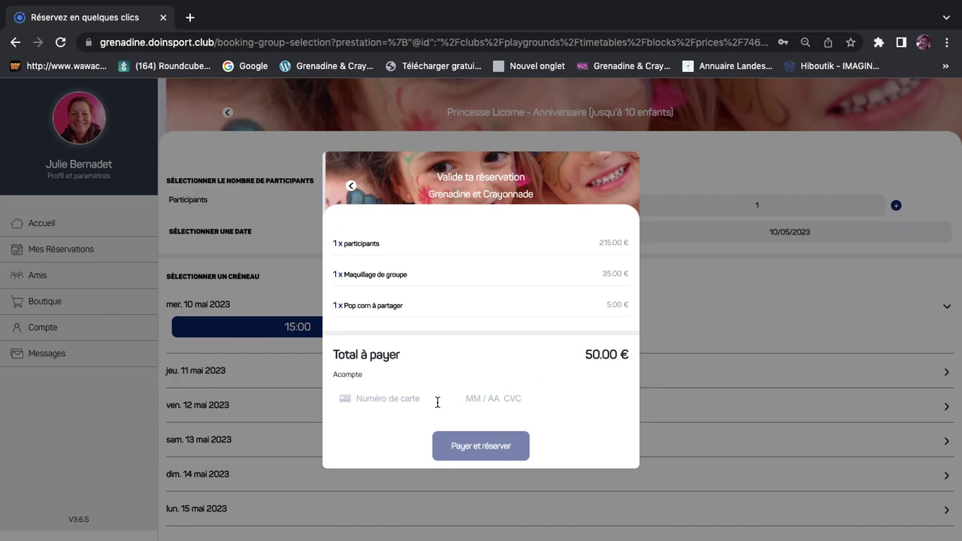
pyautogui.click(350, 398)
pyautogui.click(351, 188)
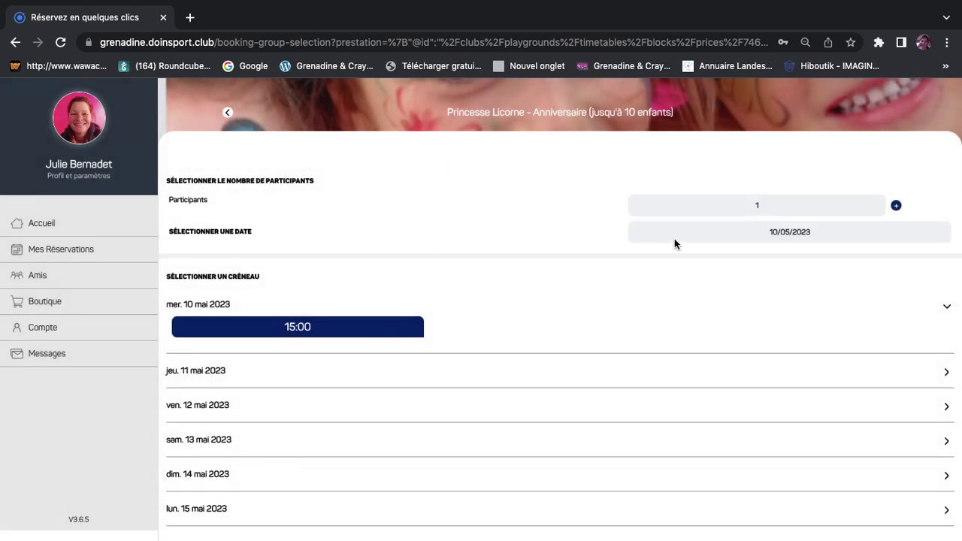
# Change the booking date to 4 February 2023 in the date picker
pyautogui.click(735, 234)
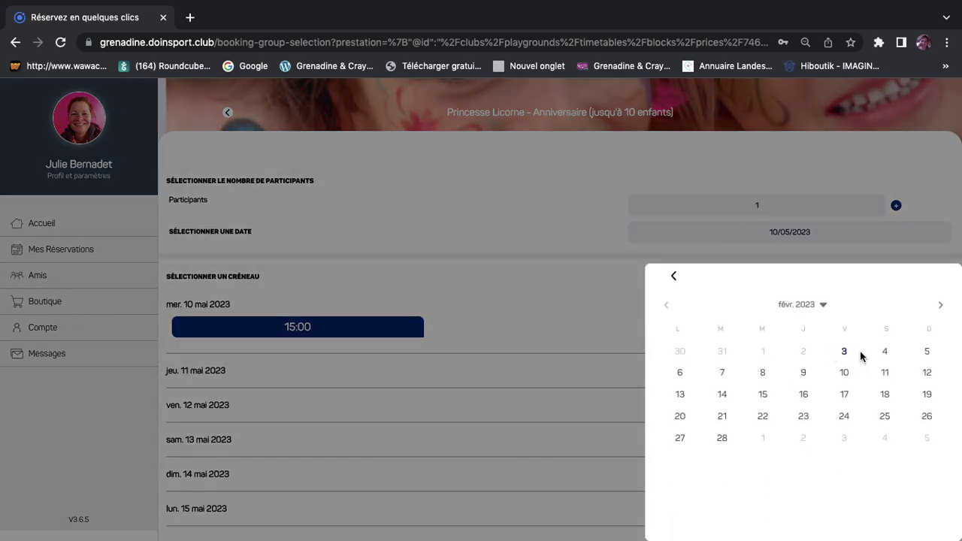
pyautogui.click(885, 352)
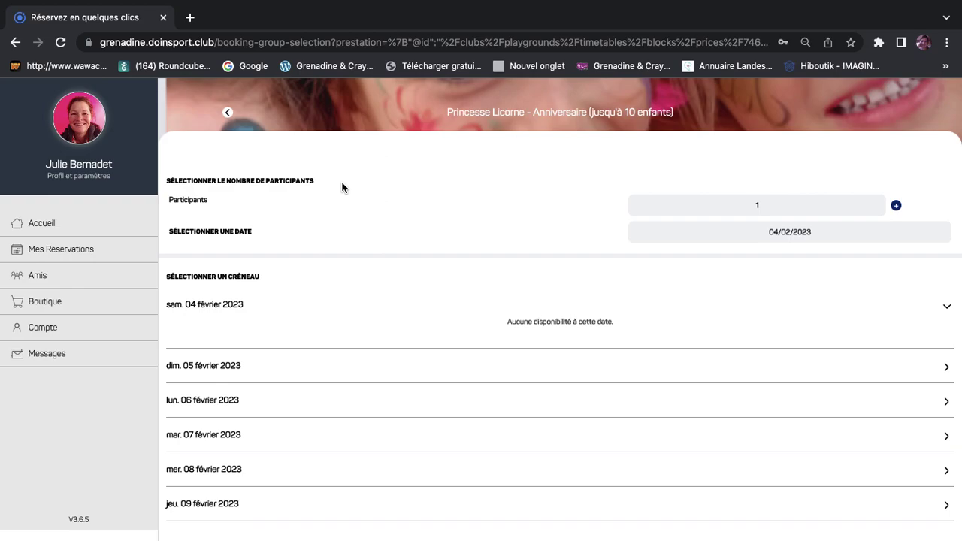
# Bring QuickTime Player to the front and show its Dock menu of recordings
pyautogui.moveTo(889, 530)
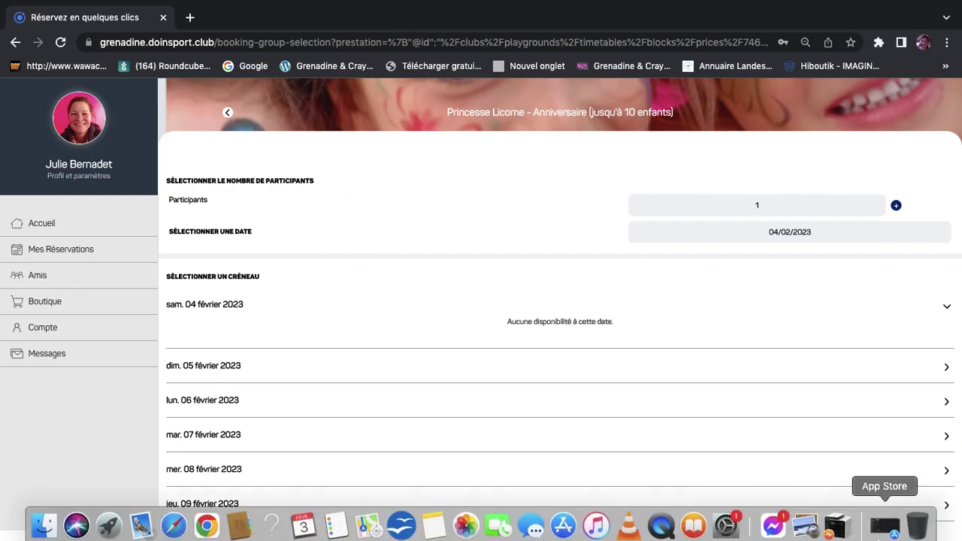
pyautogui.click(662, 521)
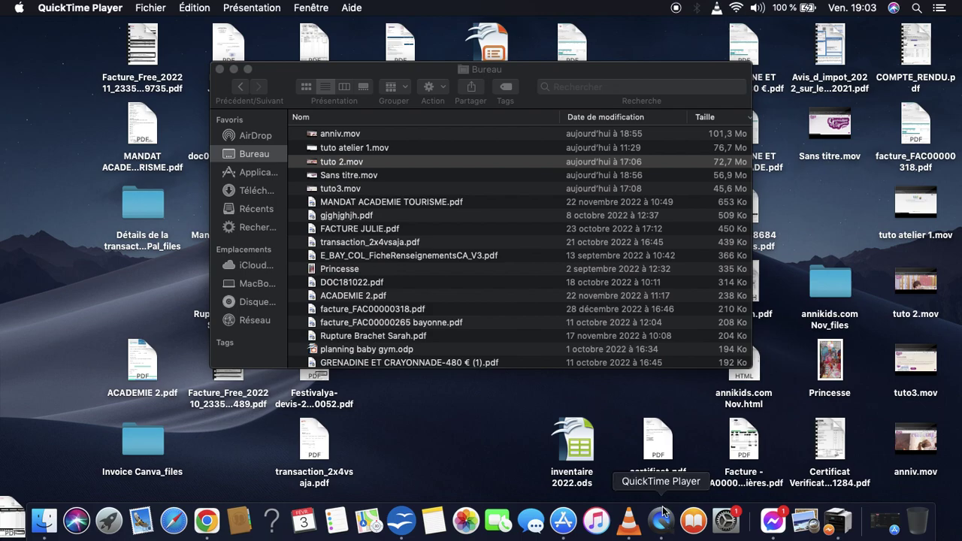
pyautogui.rightClick(664, 516)
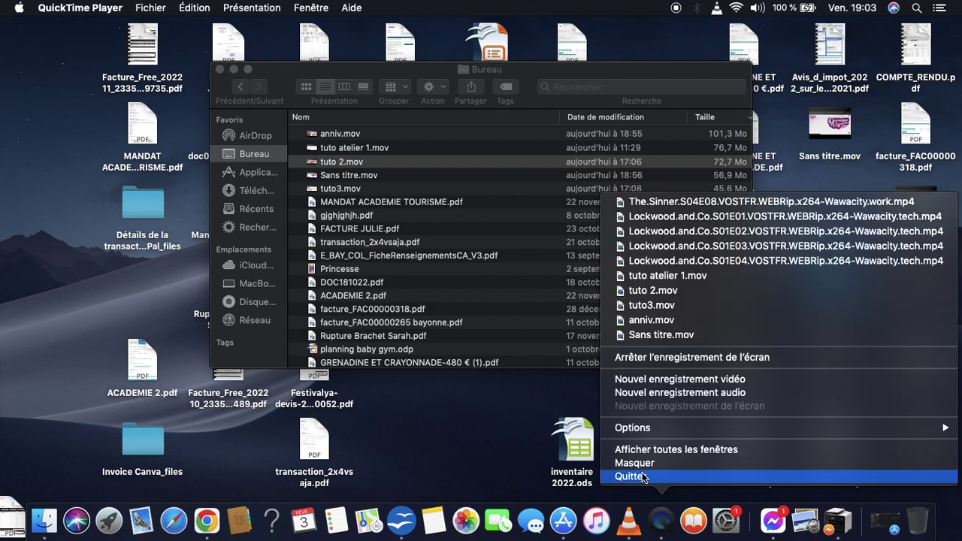